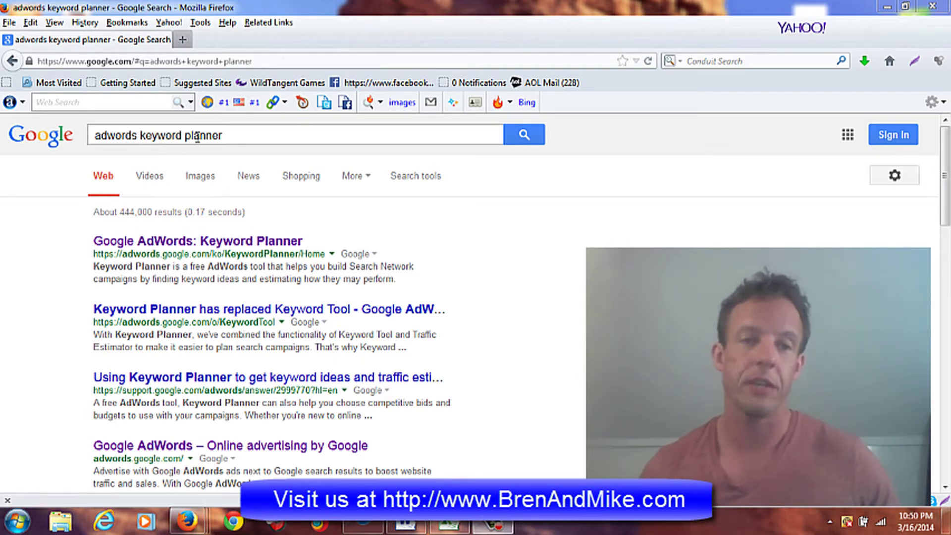
Open the Keyword Planner page and sign in to AdWords with the account email and password
click(223, 246)
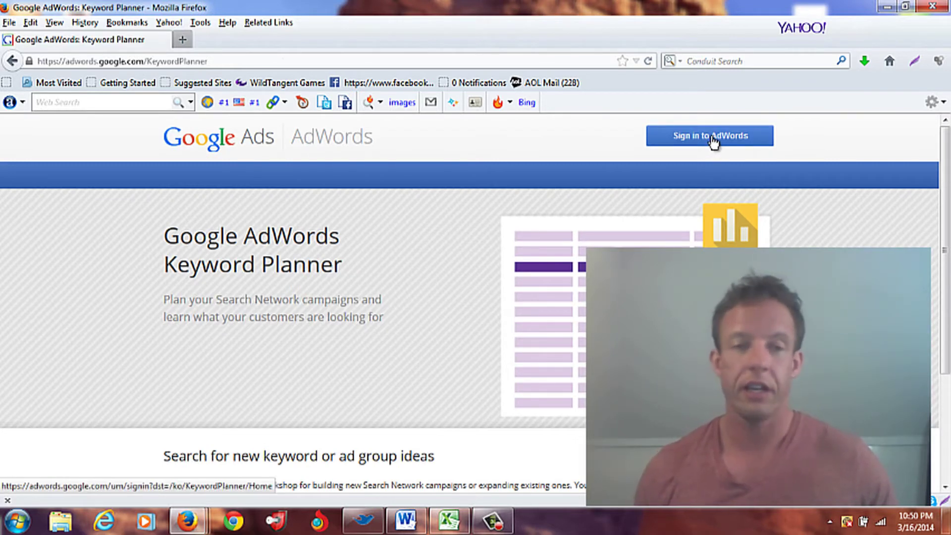
click(713, 142)
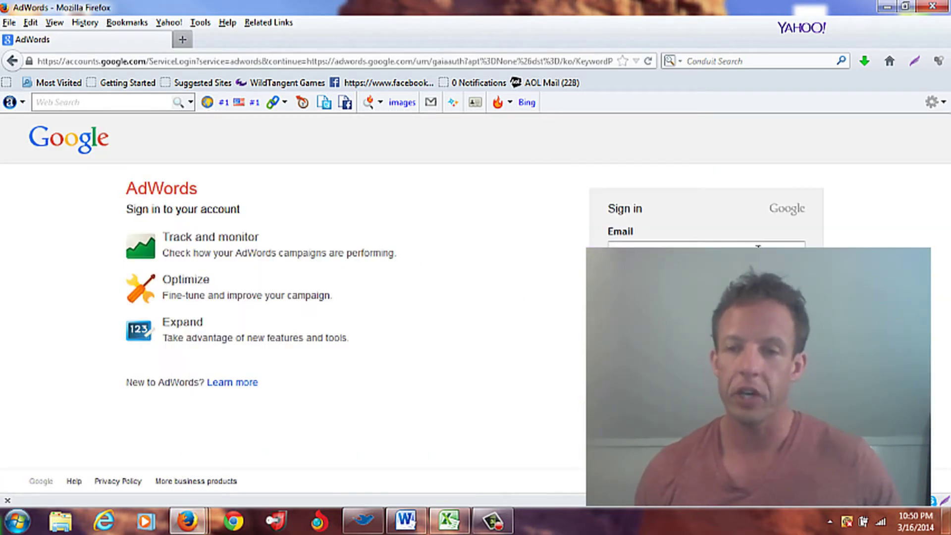
click(673, 247)
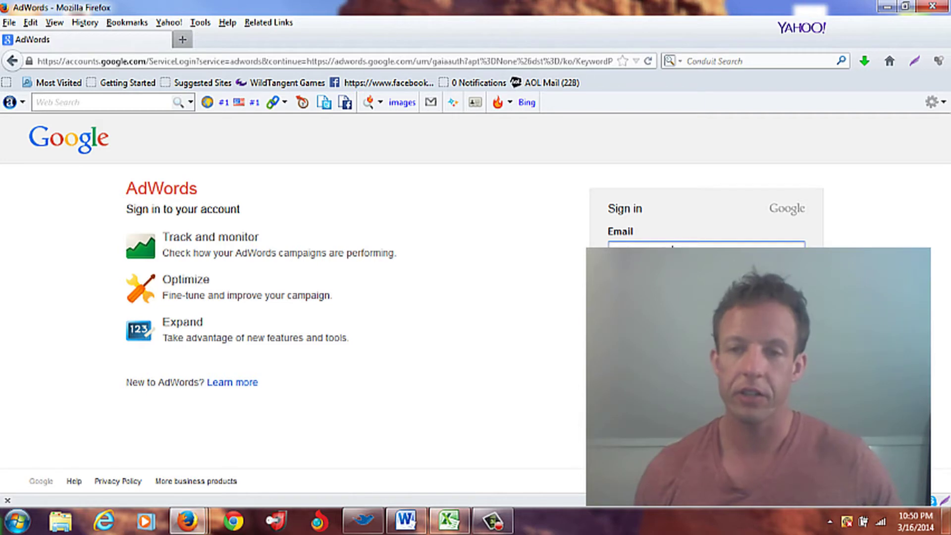
triple_click(750, 246)
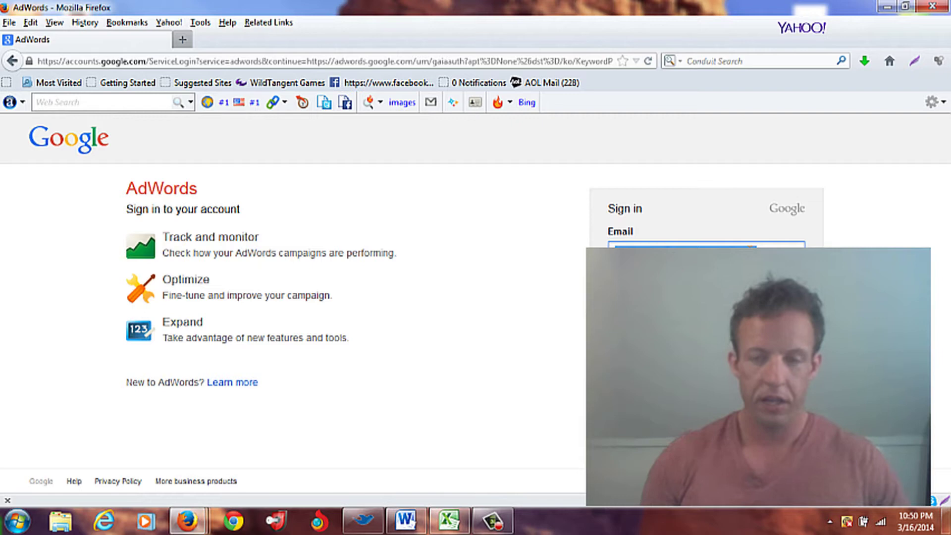
key(BackSpace)
text(@gmail)
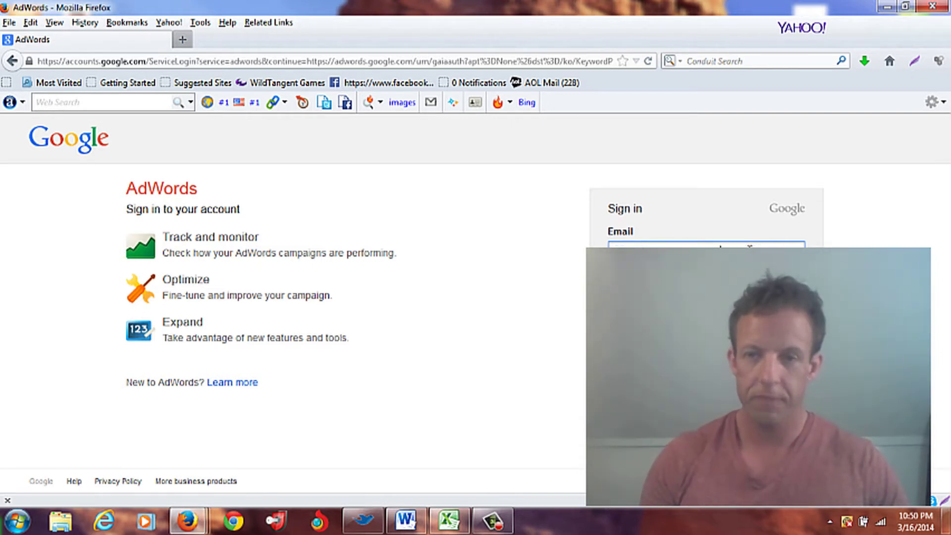
key(Tab)
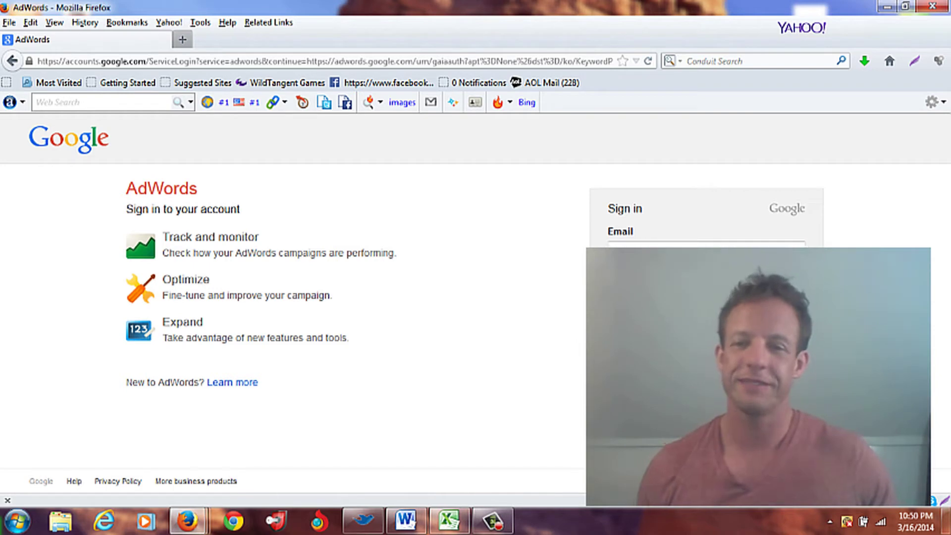
key(Return)
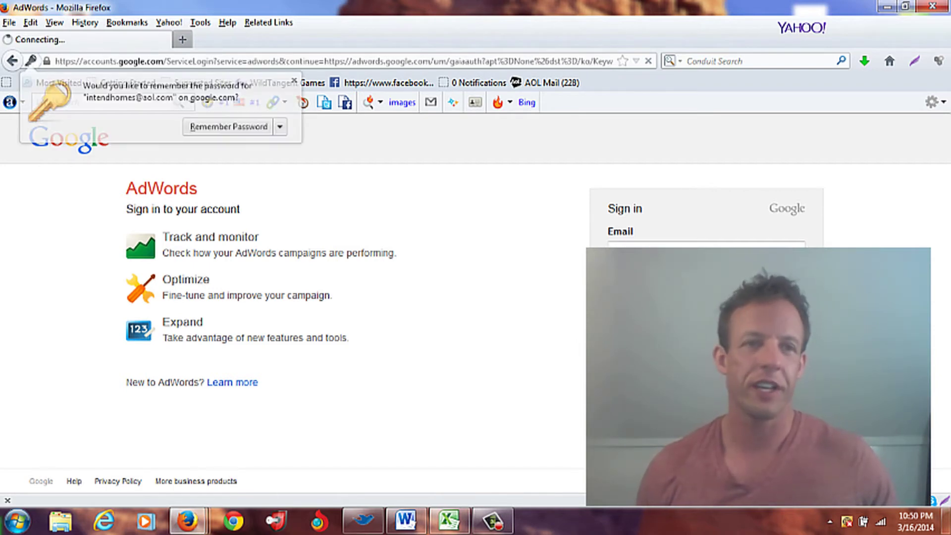
Dismiss Firefox's save-password prompt so the Keyword Planner home can load
click(294, 81)
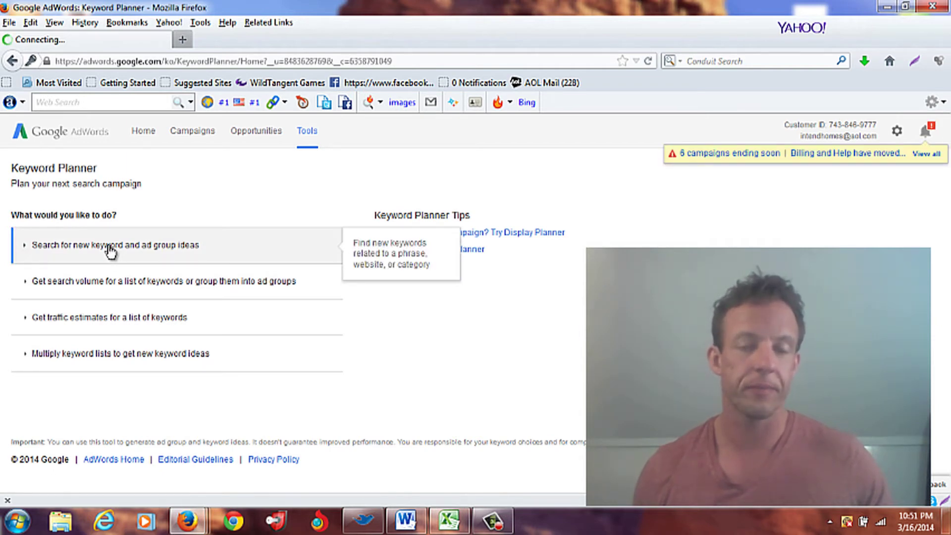
Open the keyword-idea search form and enter 'how make money online' as the product or service
click(161, 247)
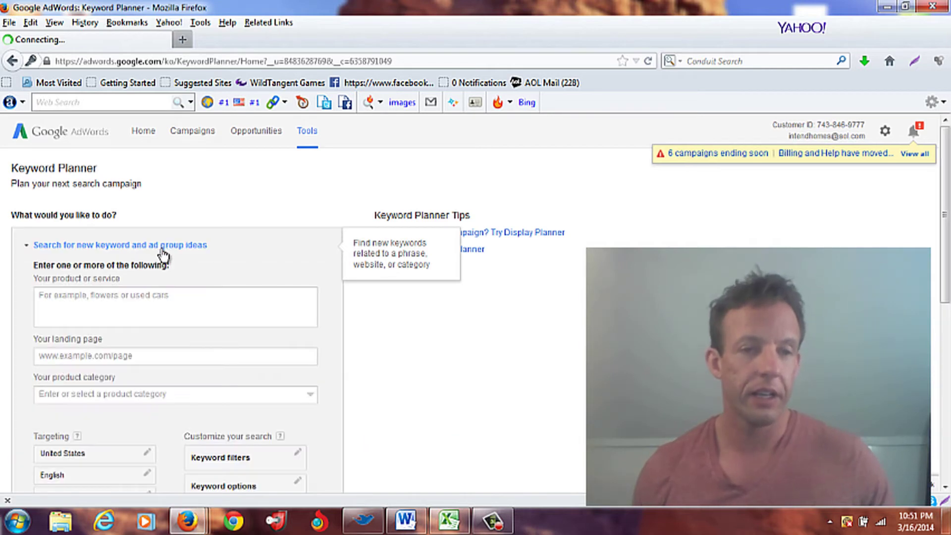
click(152, 294)
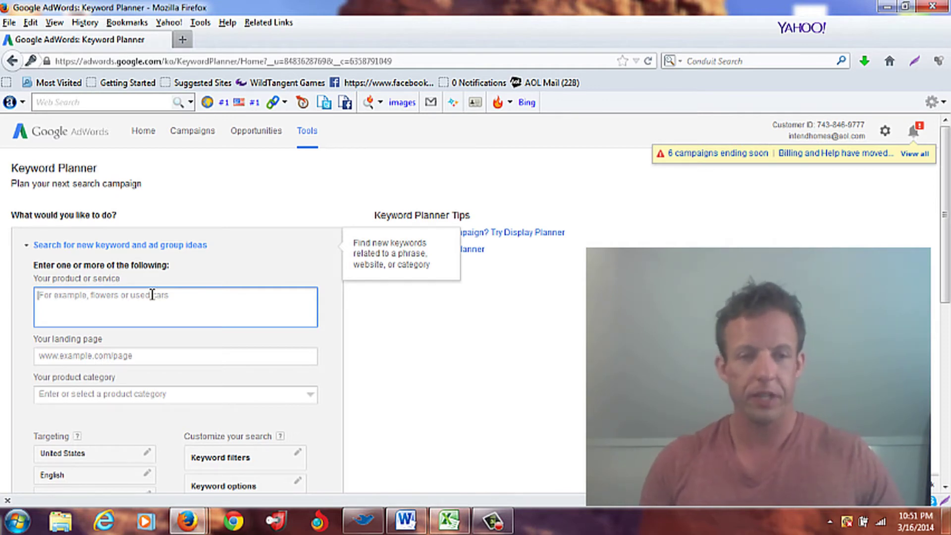
text(how)
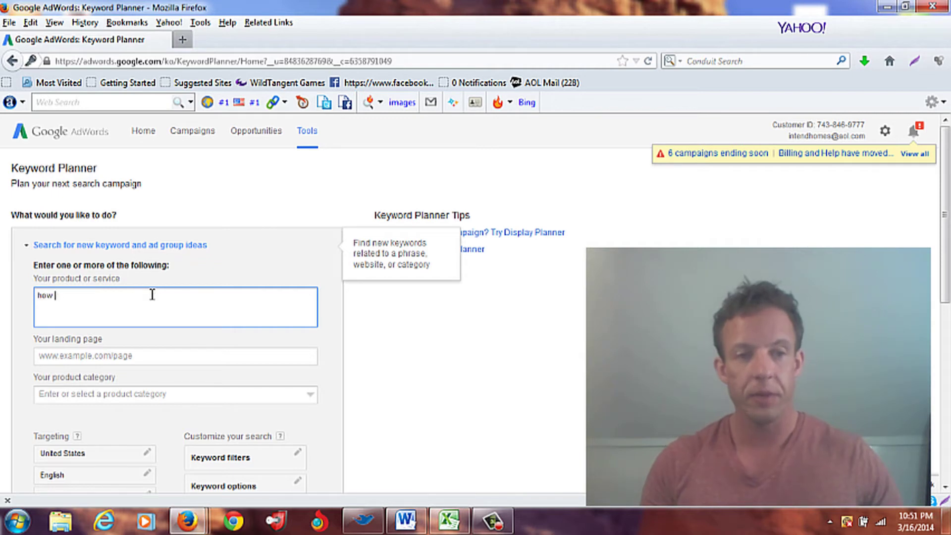
text( money)
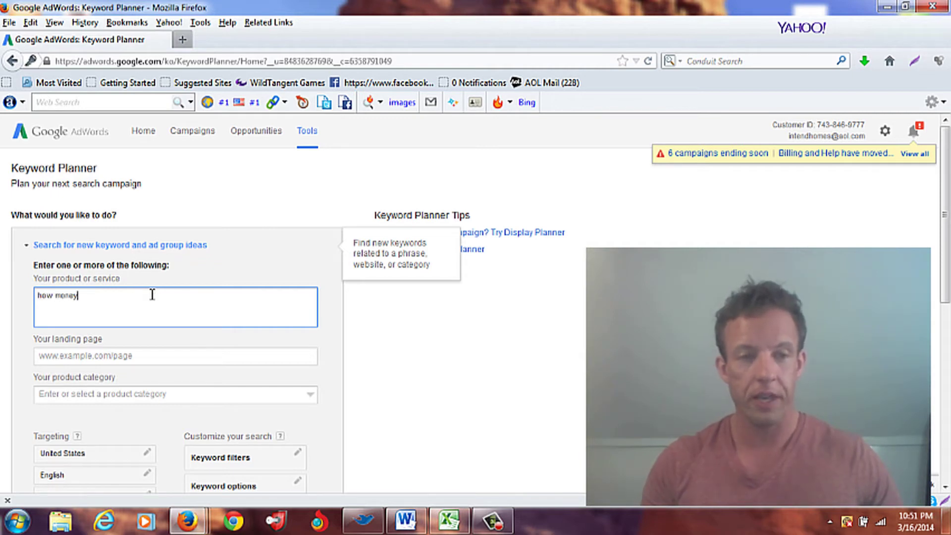
key(BackSpace)
key(BackSpace)
key(BackSpace)
key(BackSpace)
text(ake money online)
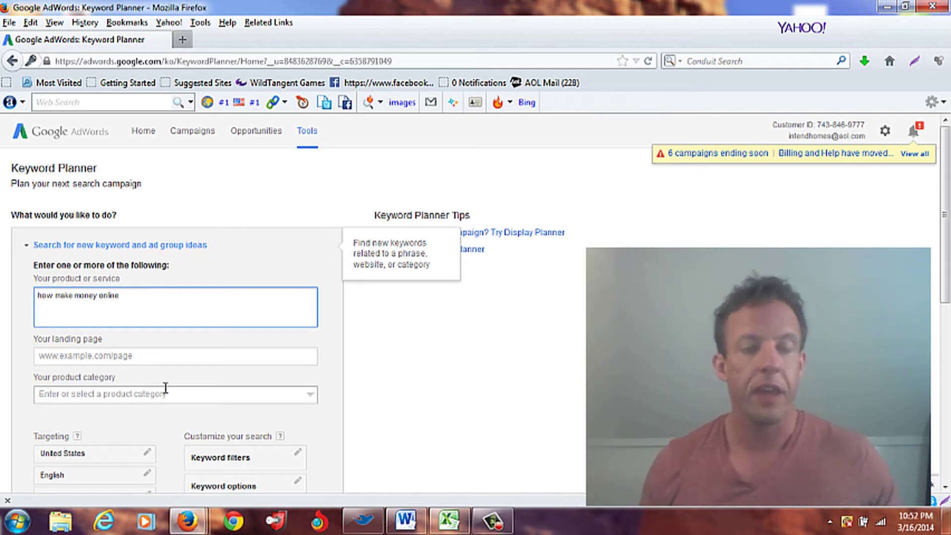
scroll(172, 389, down, 3)
scroll(177, 394, down, 3)
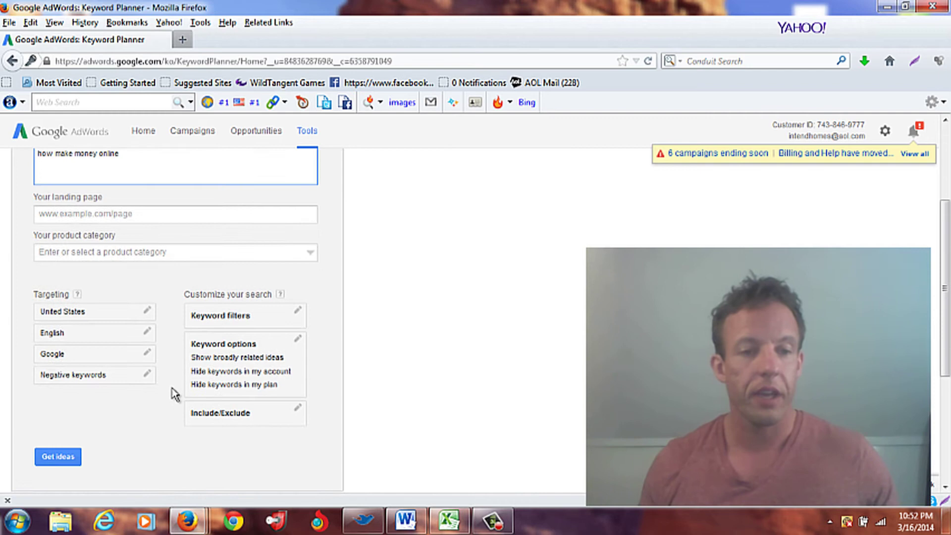
scroll(153, 349, up, 6)
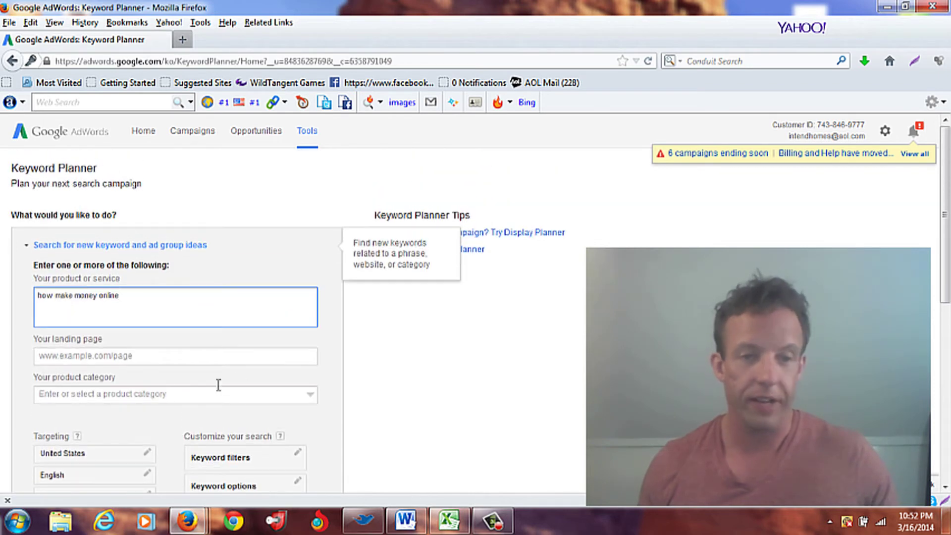
scroll(115, 444, down, 6)
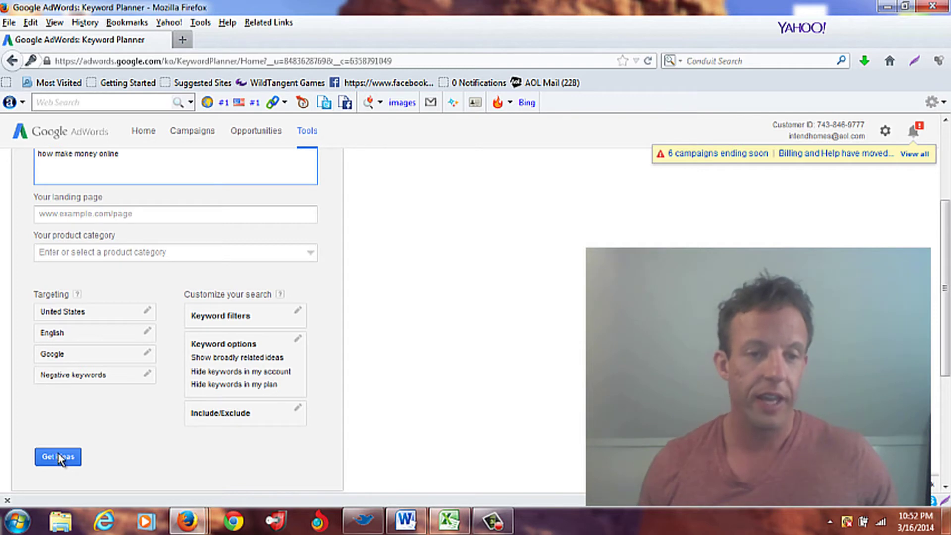
Get ideas for 'how make money online' and sort the ad group ideas by competition
click(59, 456)
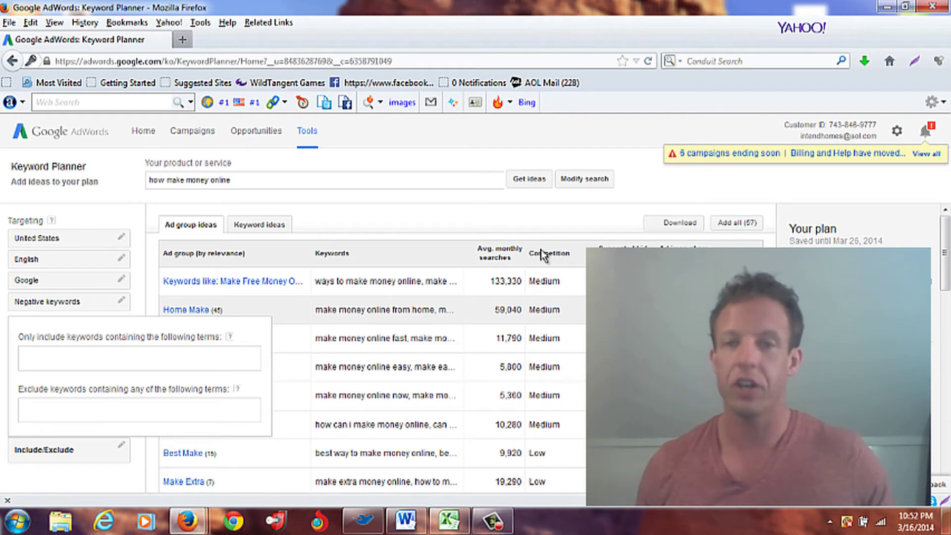
mouse_move(543, 252)
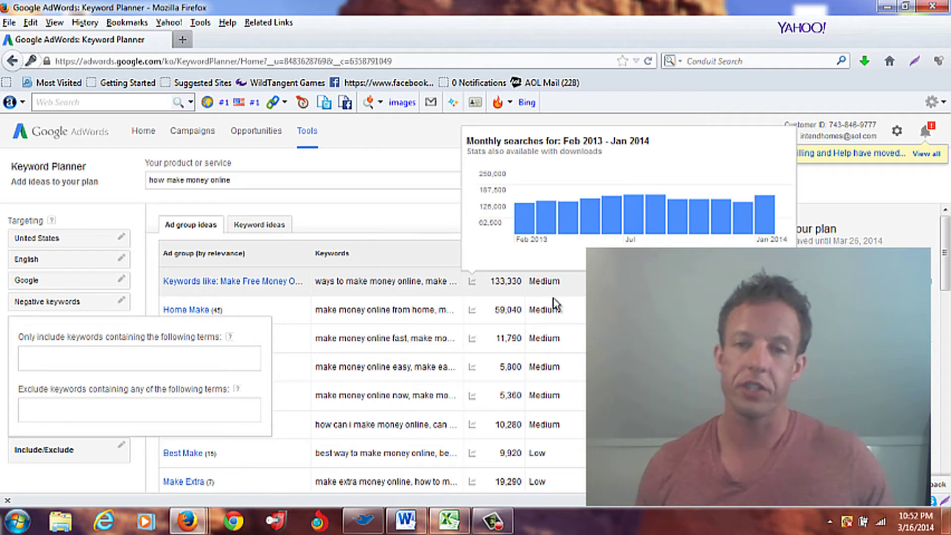
click(437, 221)
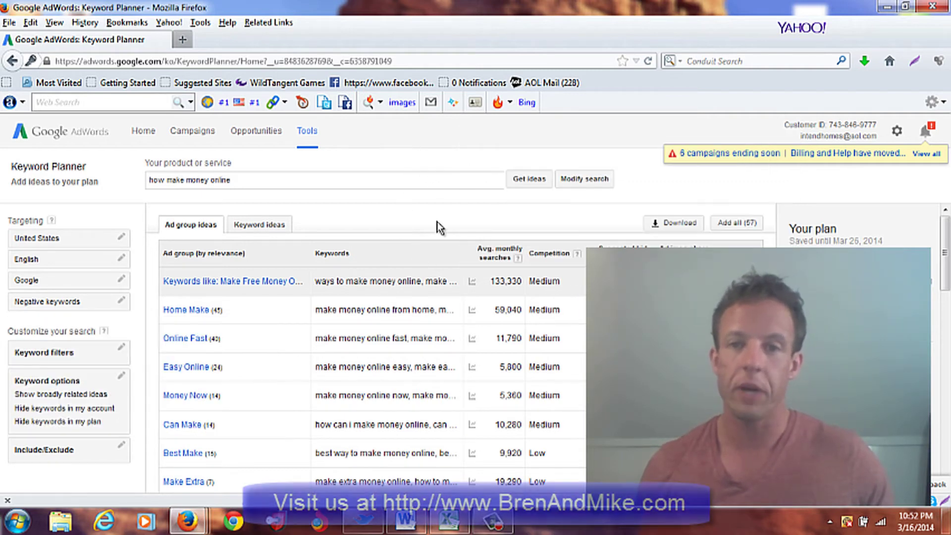
double_click(542, 255)
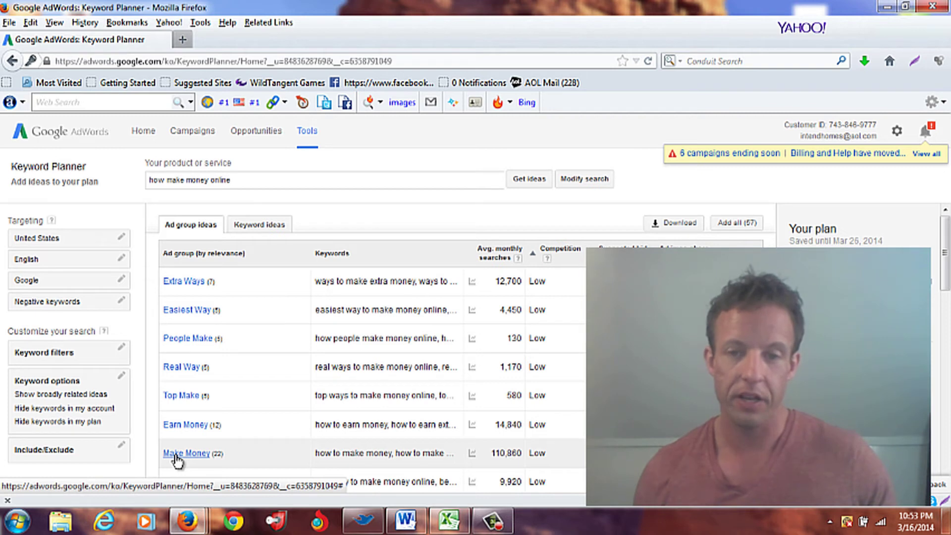
click(176, 454)
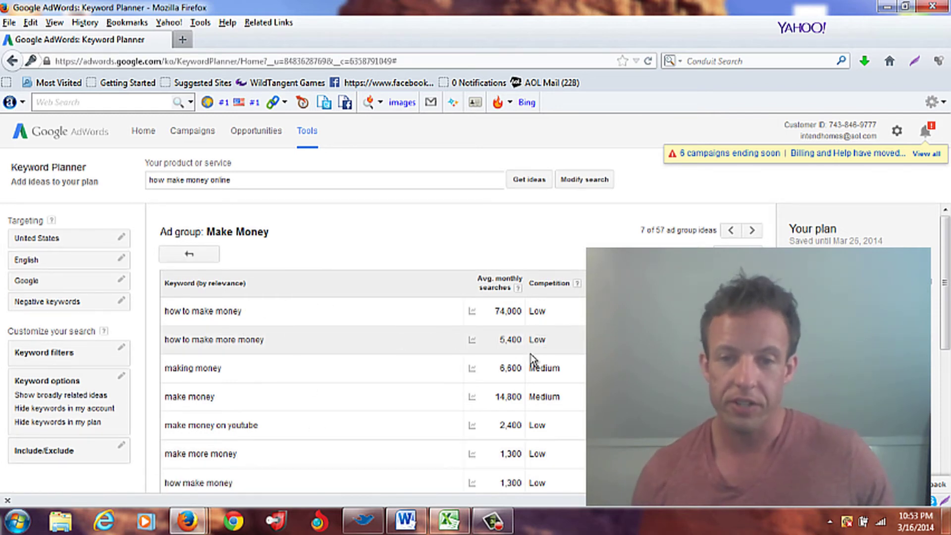
scroll(533, 401, down, 2)
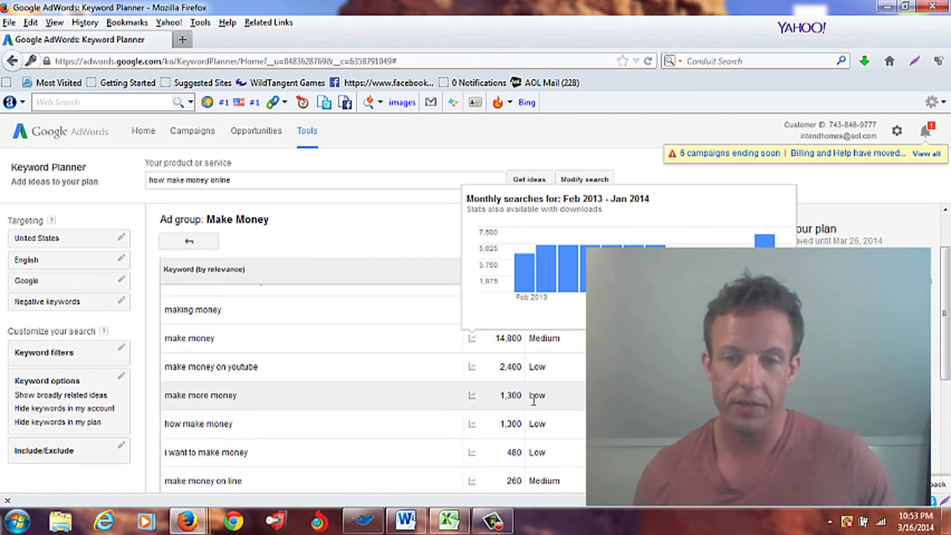
scroll(534, 400, down, 6)
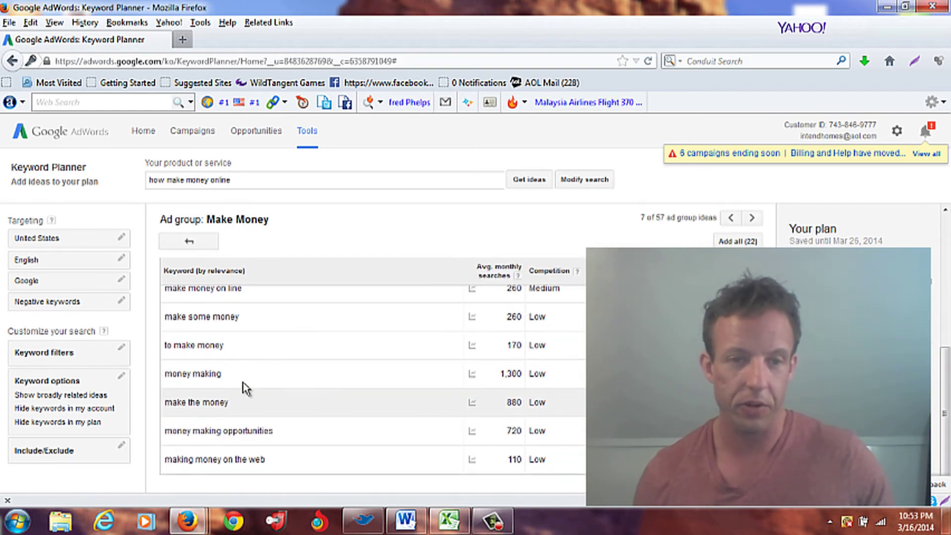
scroll(453, 392, up, 5)
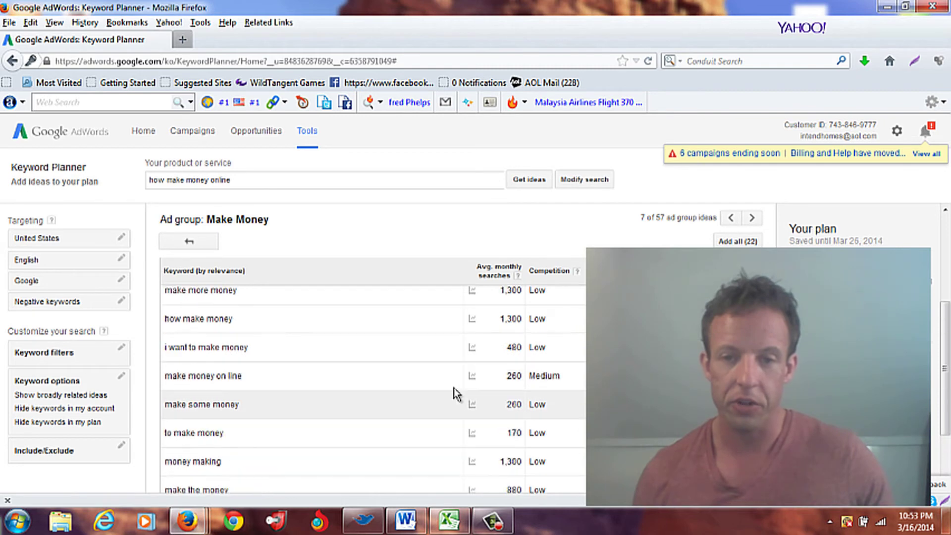
scroll(454, 395, up, 3)
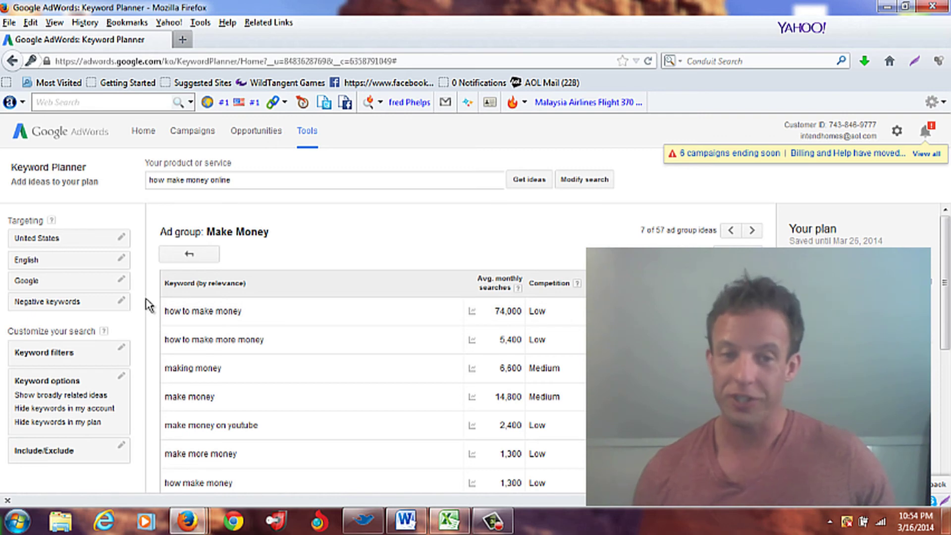
scroll(280, 357, down, 1)
scroll(282, 360, down, 2)
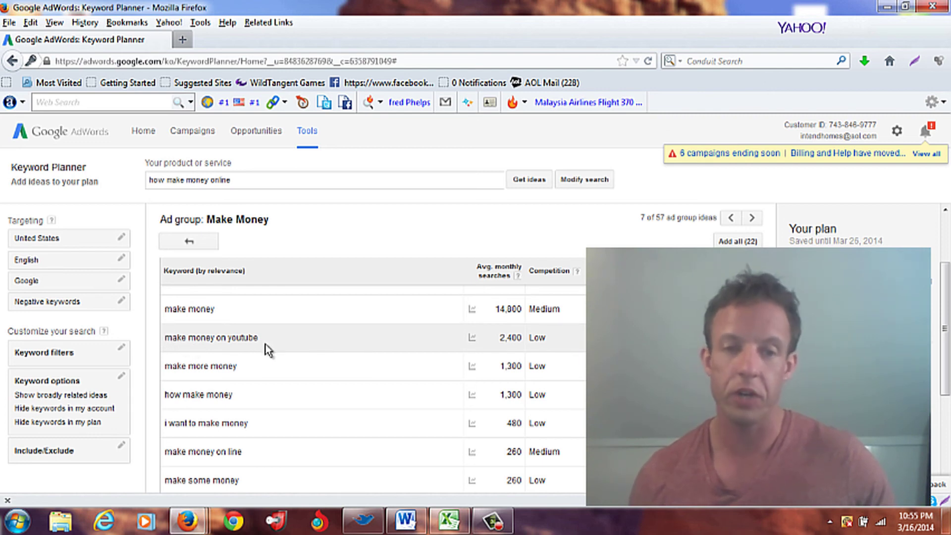
scroll(267, 346, down, 3)
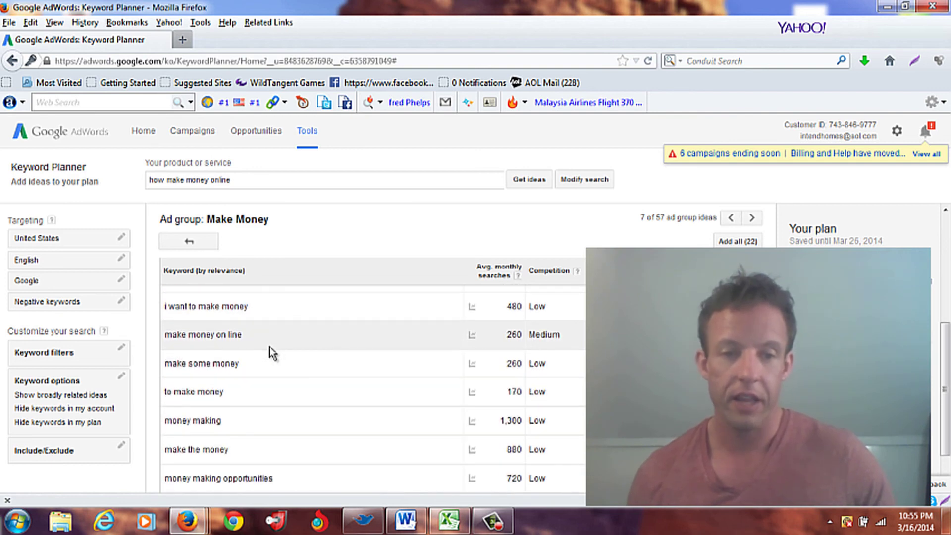
scroll(275, 347, down, 2)
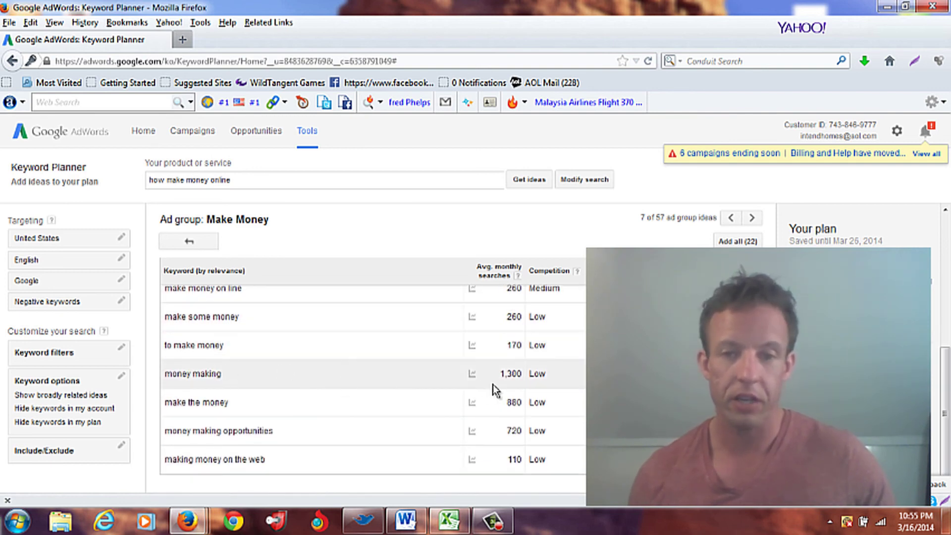
scroll(463, 383, up, 4)
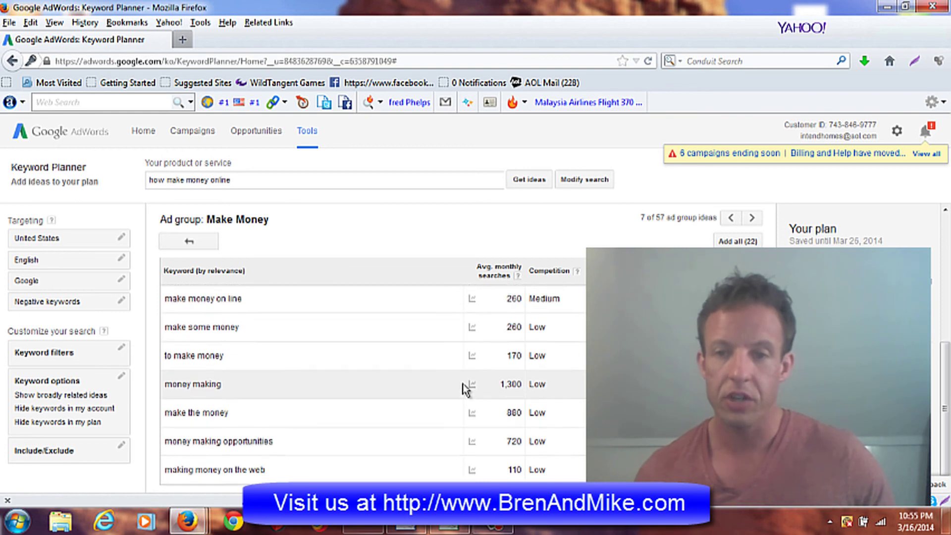
scroll(463, 381, up, 3)
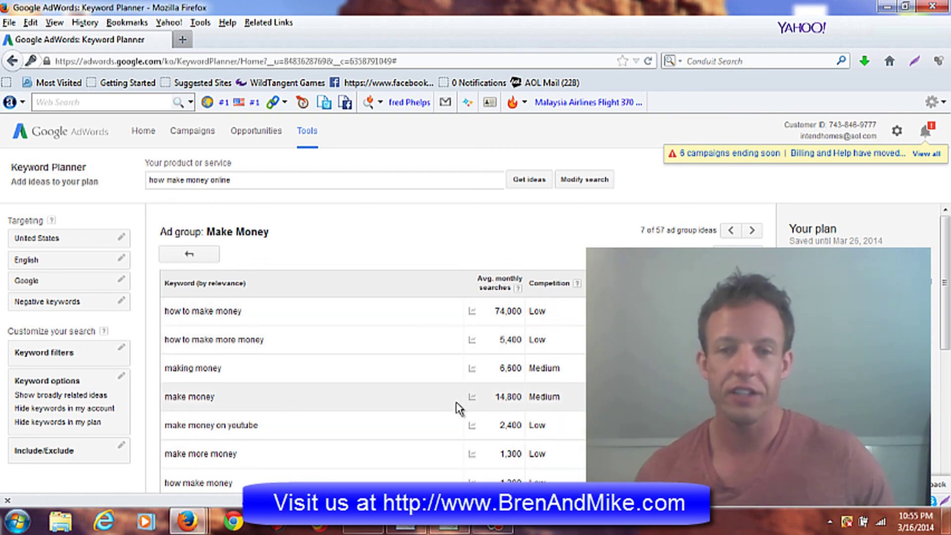
mouse_move(475, 367)
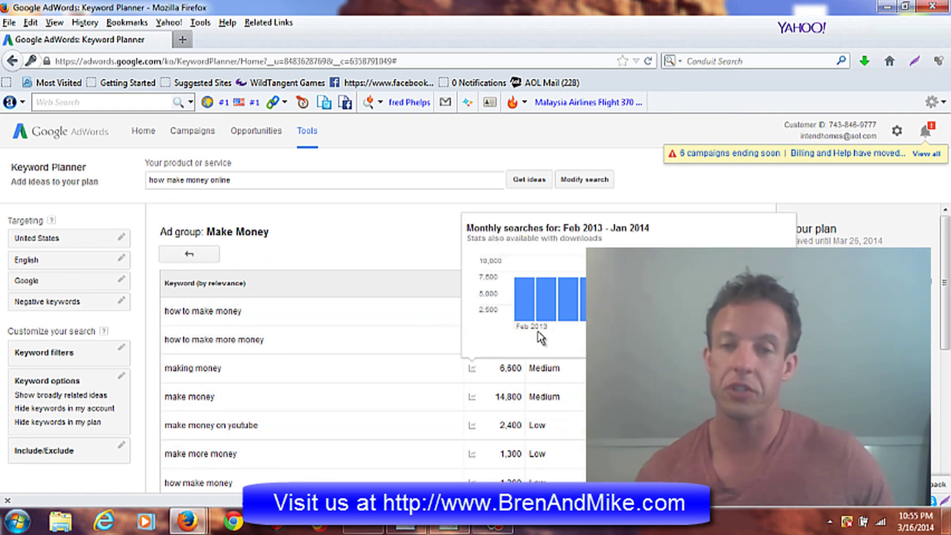